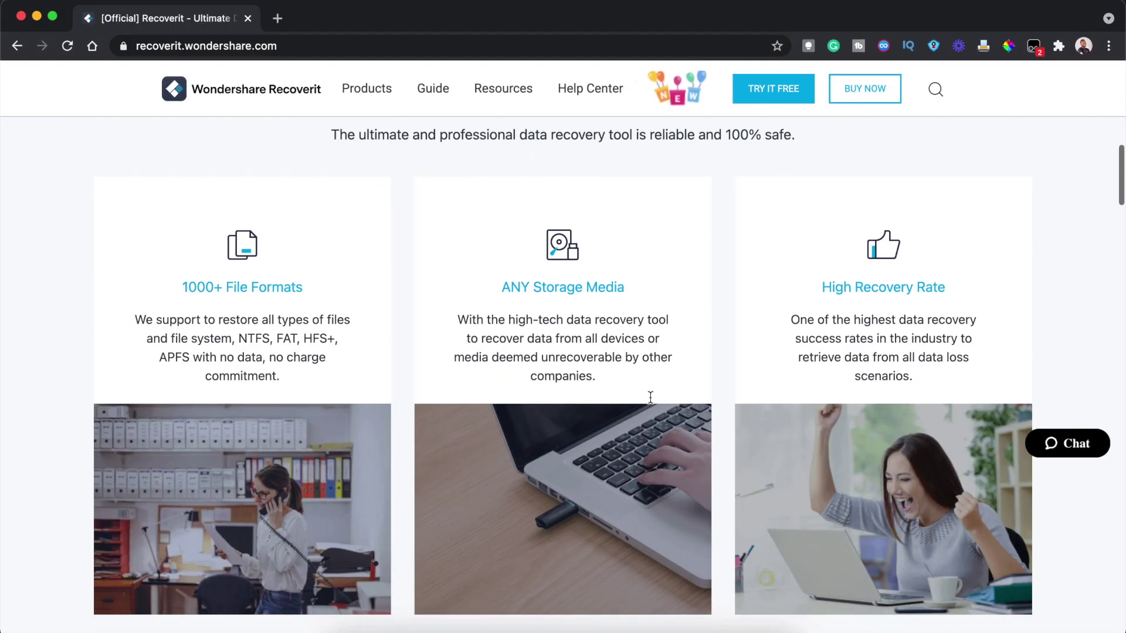
Scroll down through the Recoverit feature sections on the product page
{"action": "scroll", "coordinate": [650, 398], "scroll_direction": "down", "scroll_amount": 3}
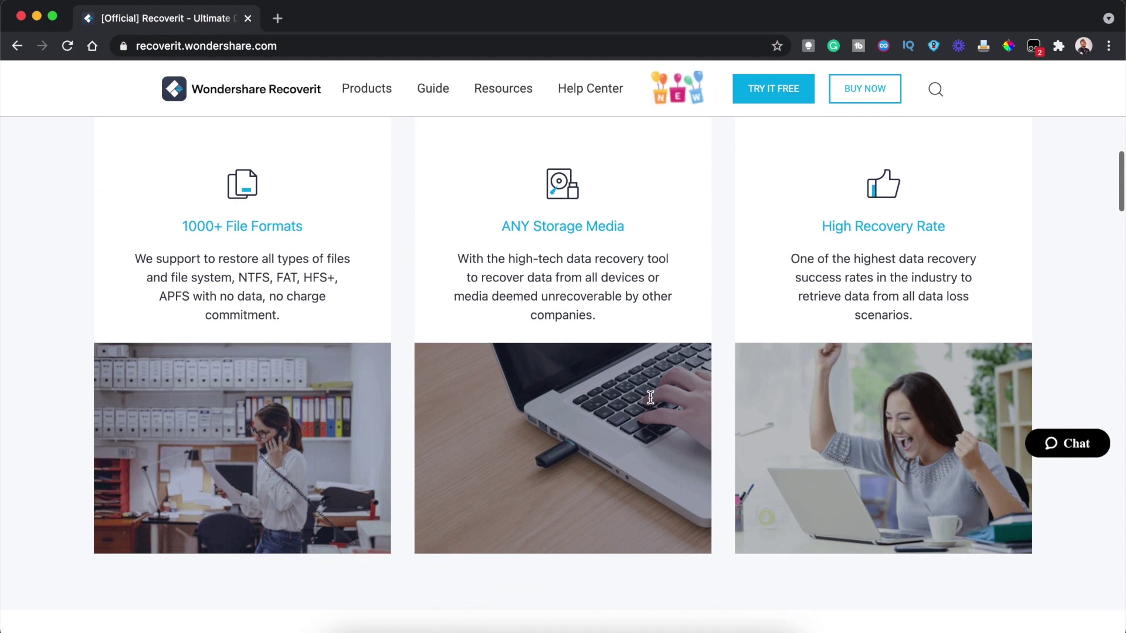
{"action": "scroll", "coordinate": [650, 398], "scroll_direction": "down", "scroll_amount": 2}
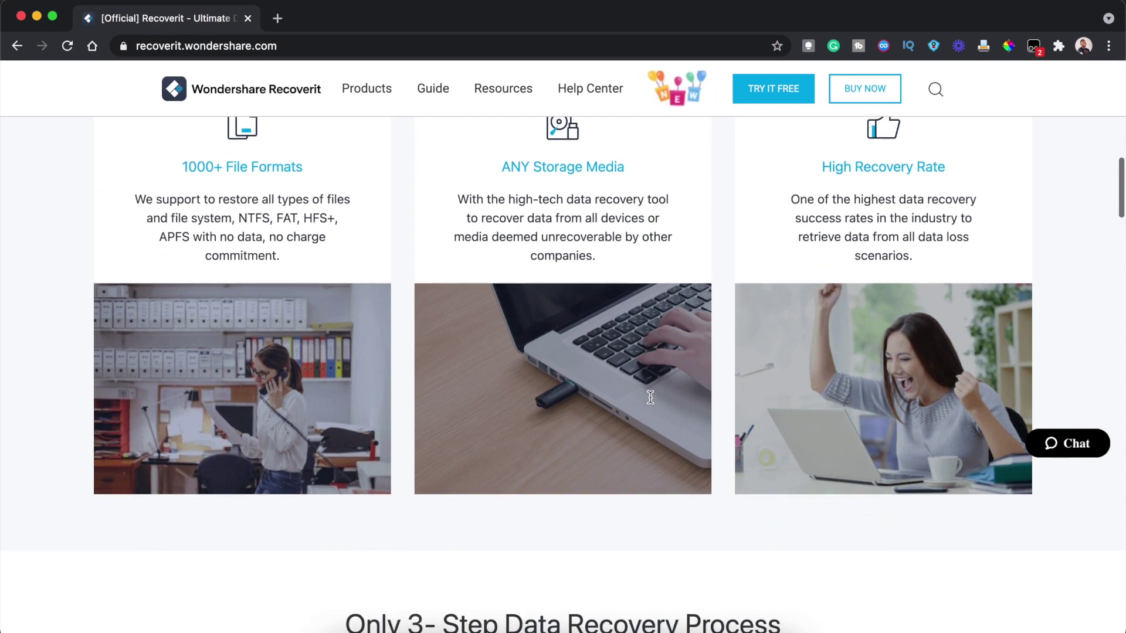
{"action": "scroll", "coordinate": [650, 398], "scroll_direction": "down", "scroll_amount": 3}
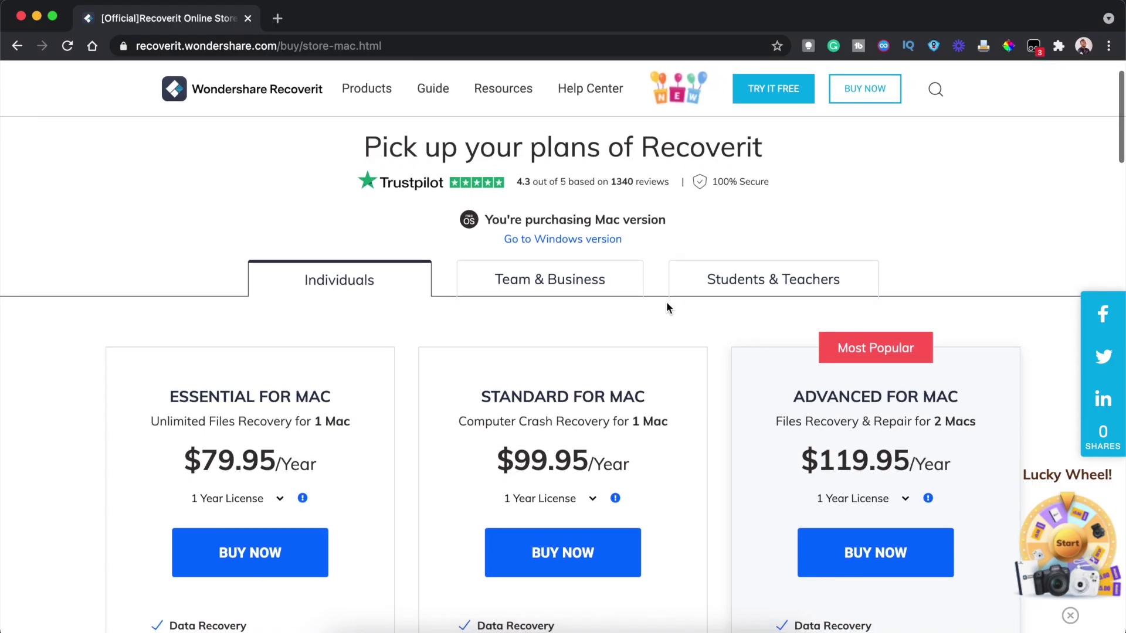
Switch the Essential for Mac plan's license to 1 Month, then to Lifetime ($119.95)
{"action": "scroll", "coordinate": [668, 305], "scroll_direction": "down", "scroll_amount": 3}
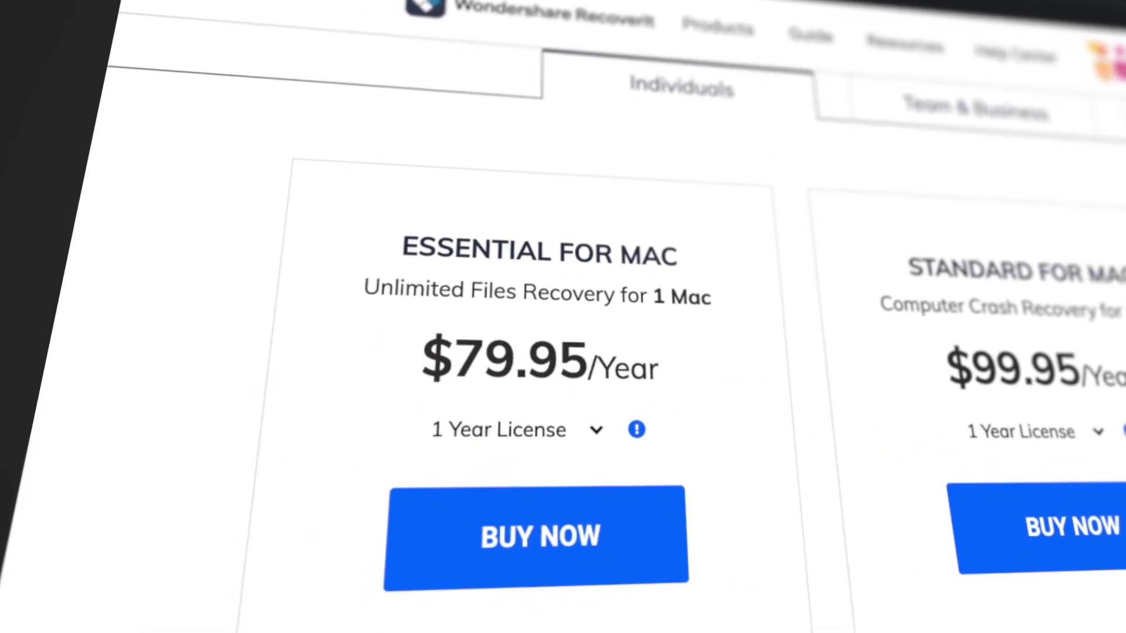
{"action": "scroll", "coordinate": [645, 352], "scroll_direction": "down", "scroll_amount": 3}
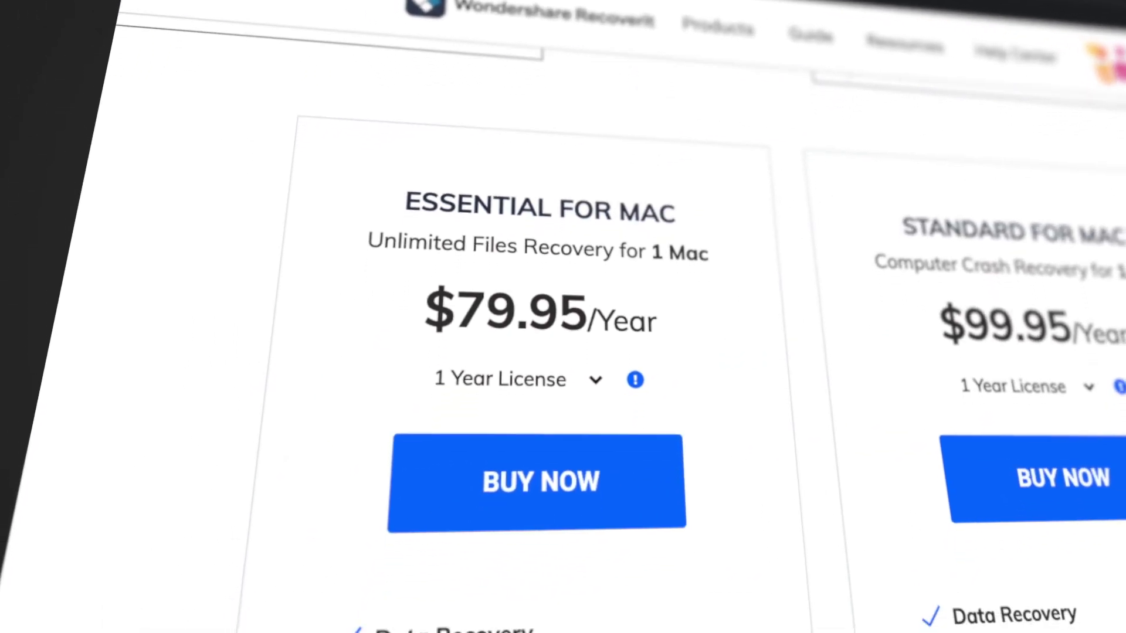
{"action": "scroll", "coordinate": [645, 352], "scroll_direction": "down", "scroll_amount": 1}
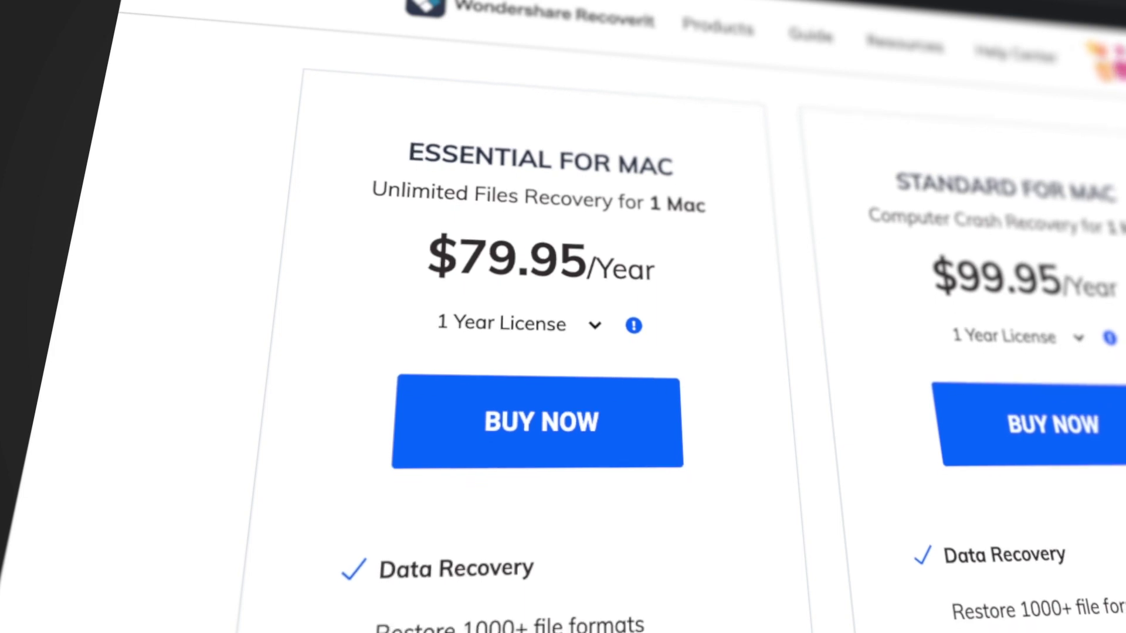
{"action": "scroll", "coordinate": [592, 355], "scroll_direction": "up", "scroll_amount": 1}
{"action": "left_click", "coordinate": [592, 356]}
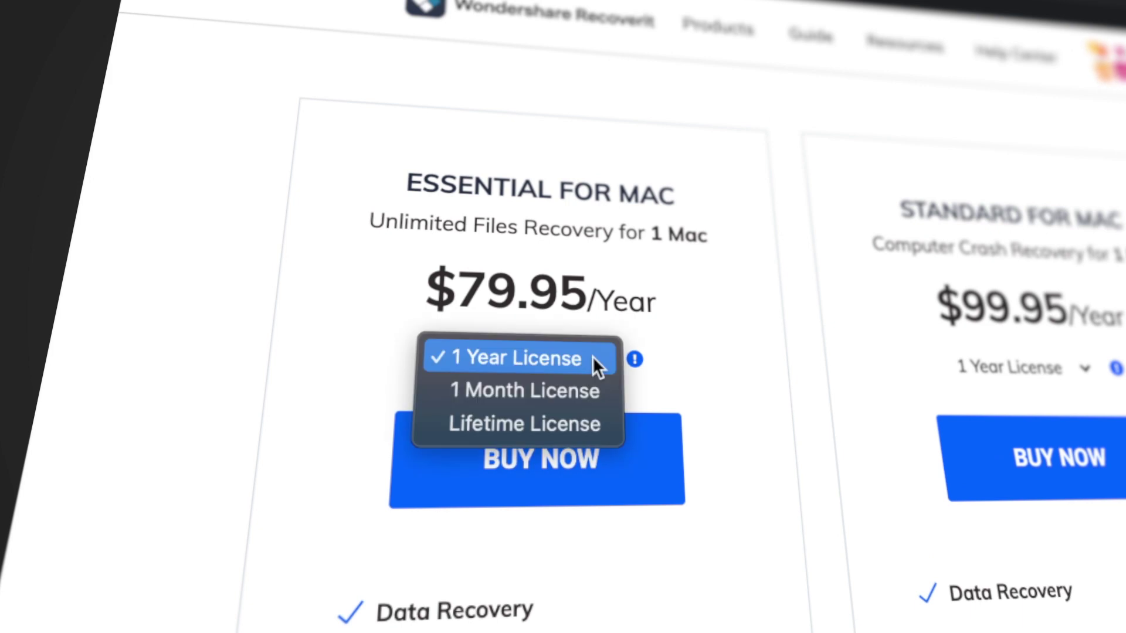
{"action": "left_click", "coordinate": [573, 388]}
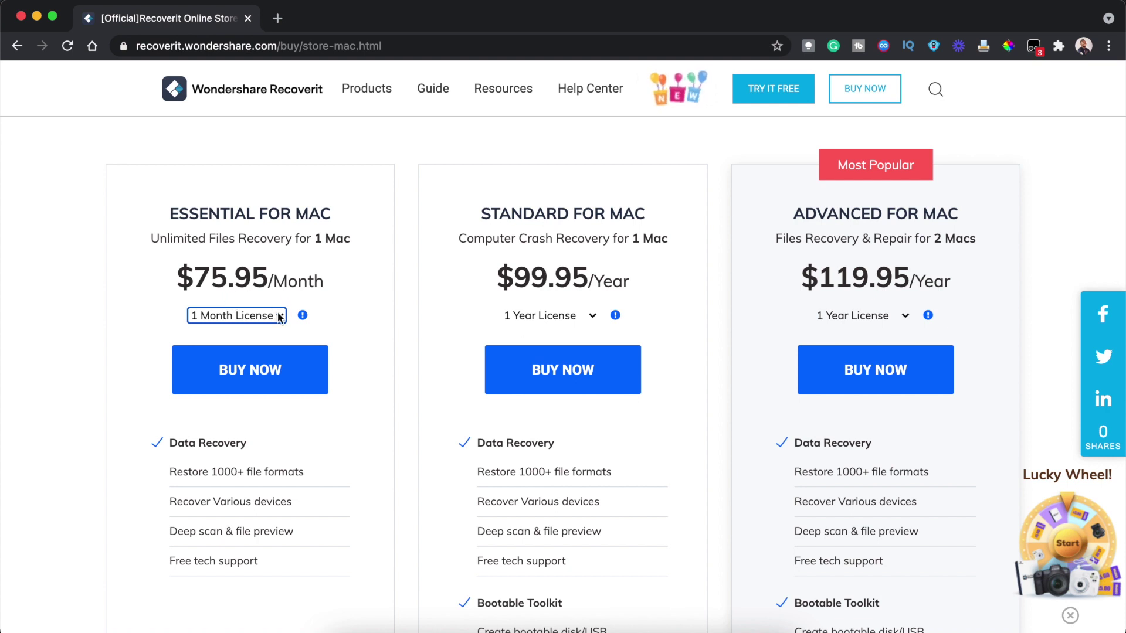
{"action": "left_click", "coordinate": [280, 317]}
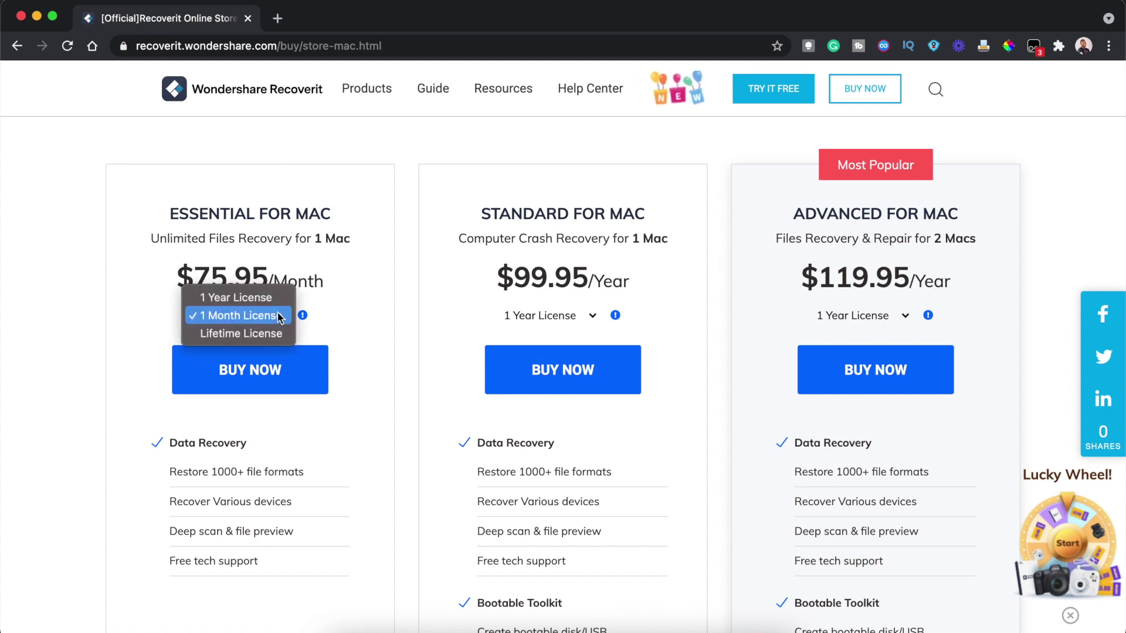
{"action": "left_click", "coordinate": [249, 335]}
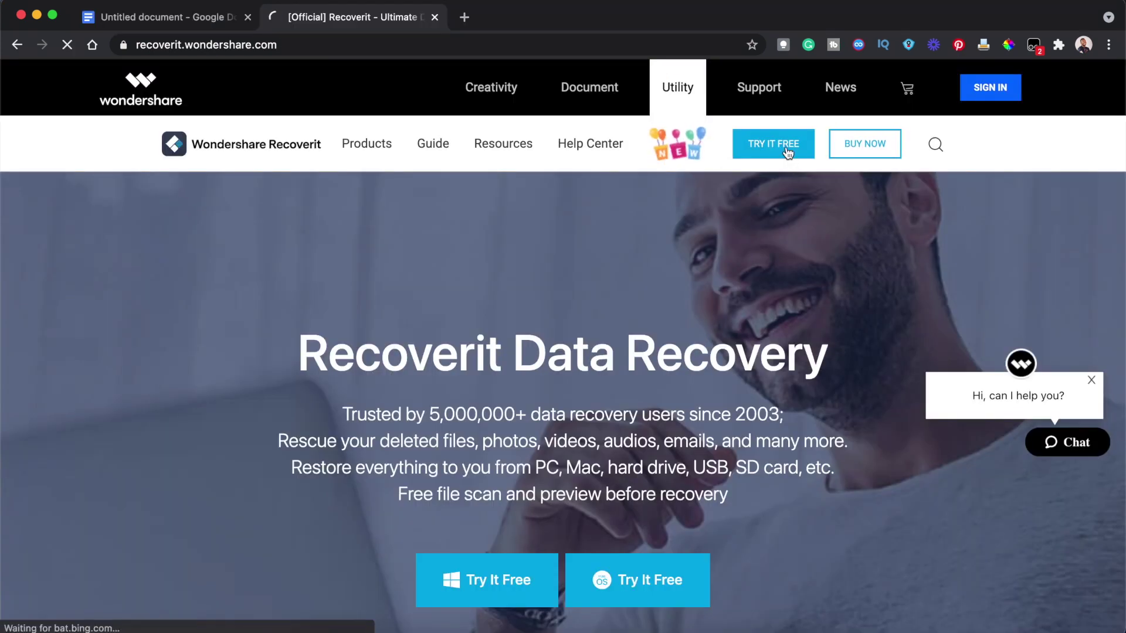
Download the free Recoverit trial, then open and install the Recoverit Installer from Downloads
{"action": "left_click", "coordinate": [788, 151]}
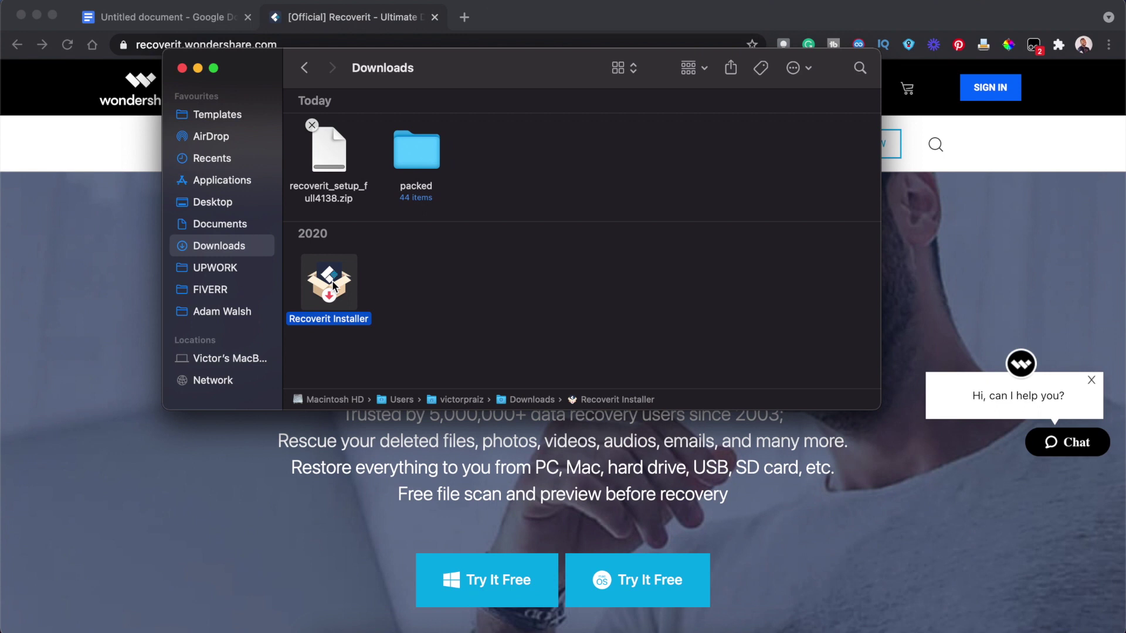
{"action": "double_click", "coordinate": [332, 286]}
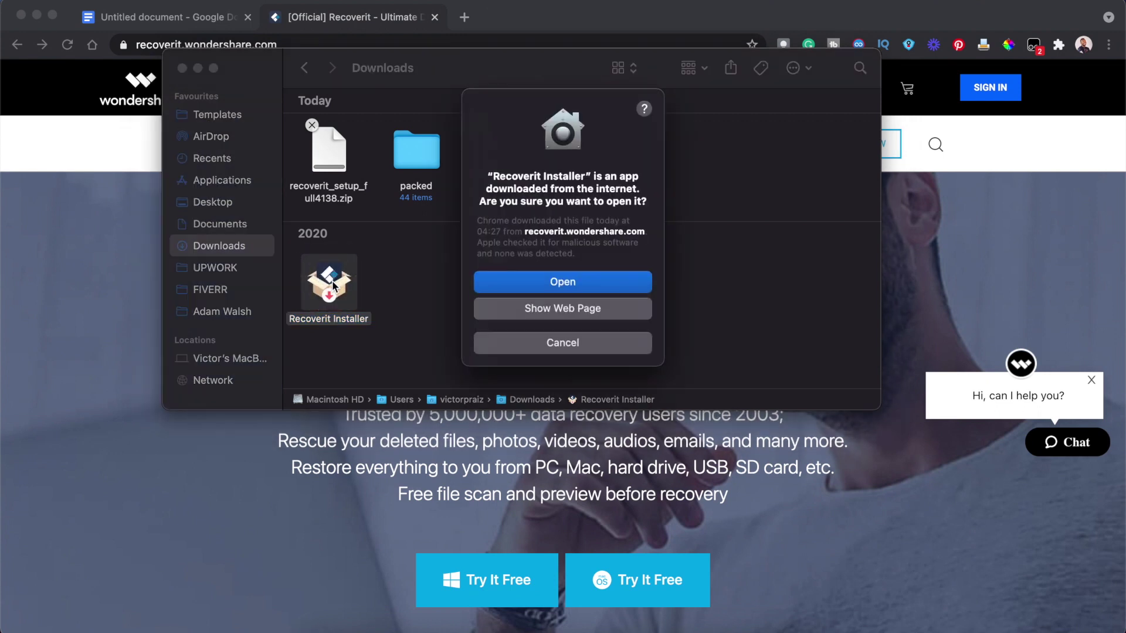
{"action": "left_click", "coordinate": [602, 280]}
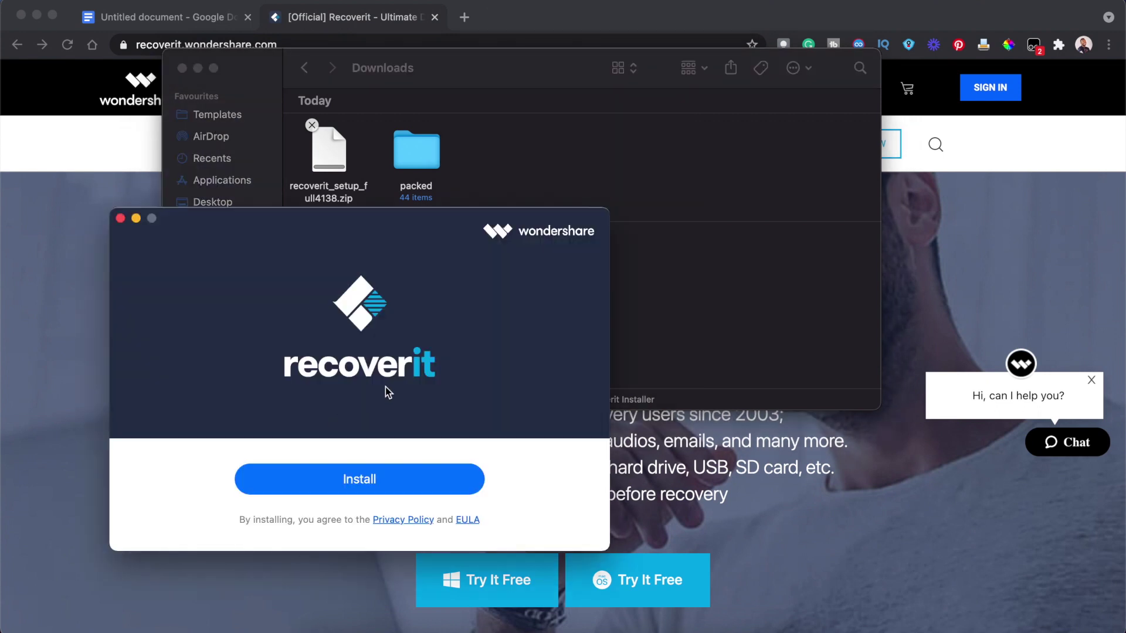
{"action": "left_click", "coordinate": [367, 477]}
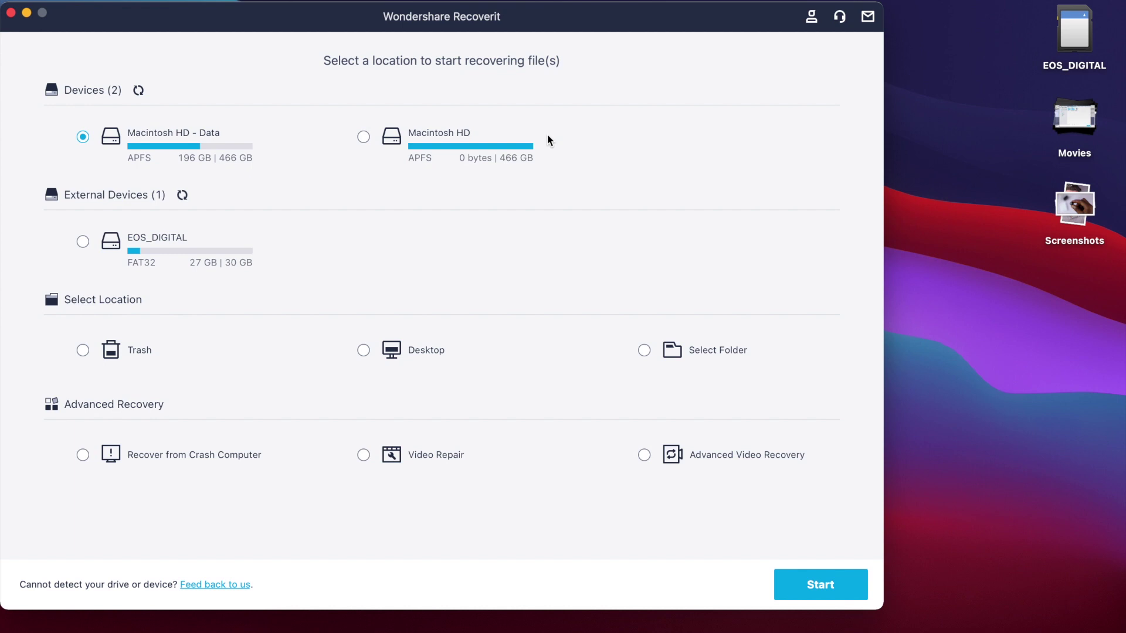
Select the EOS_DIGITAL card under External Devices and start scanning it
{"action": "left_click_drag", "start_coordinate": [554, 17], "coordinate": [657, 10]}
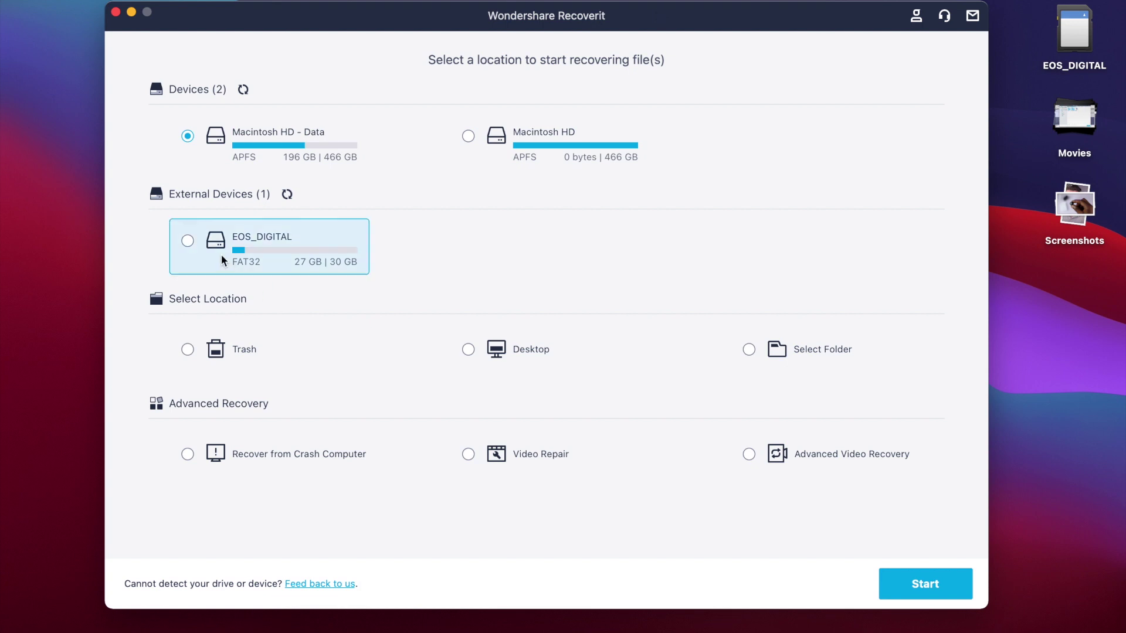
{"action": "left_click", "coordinate": [245, 237]}
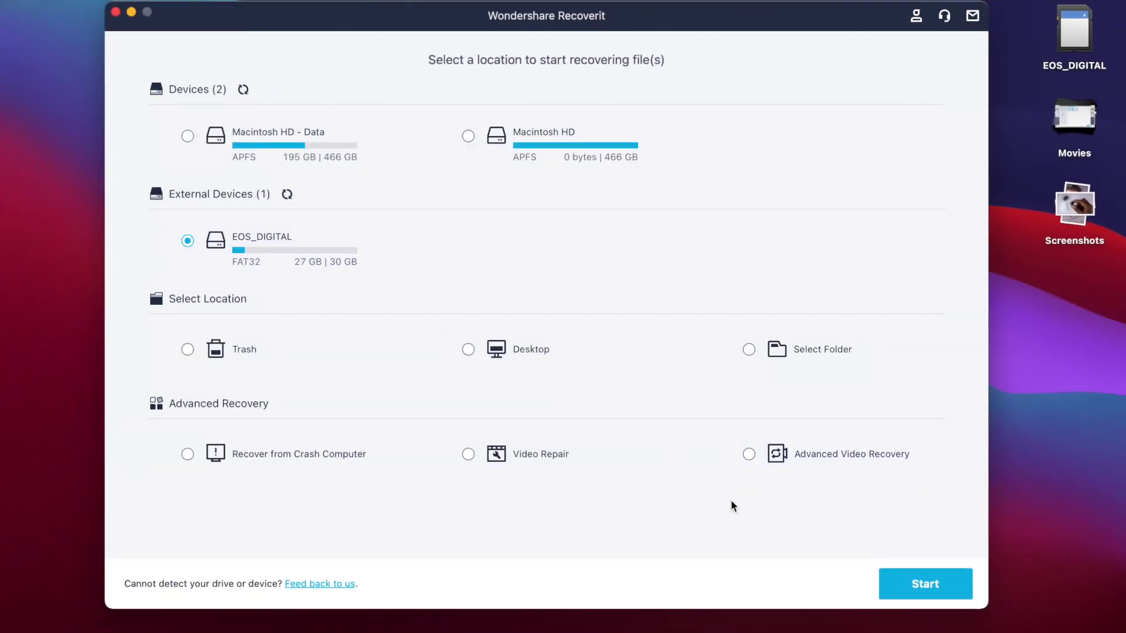
{"action": "left_click", "coordinate": [921, 585]}
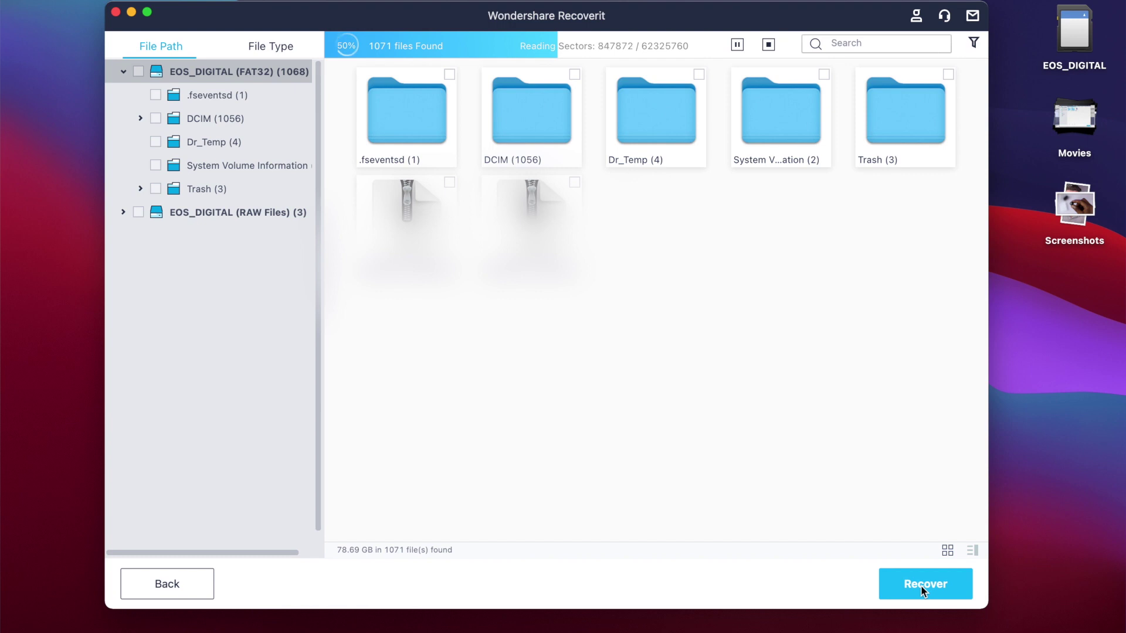
Browse EOS_DIGITAL (RAW Files) > Archive > zip results, then return to the FAT32 folders
{"action": "left_click", "coordinate": [238, 212]}
{"action": "double_click", "coordinate": [393, 104]}
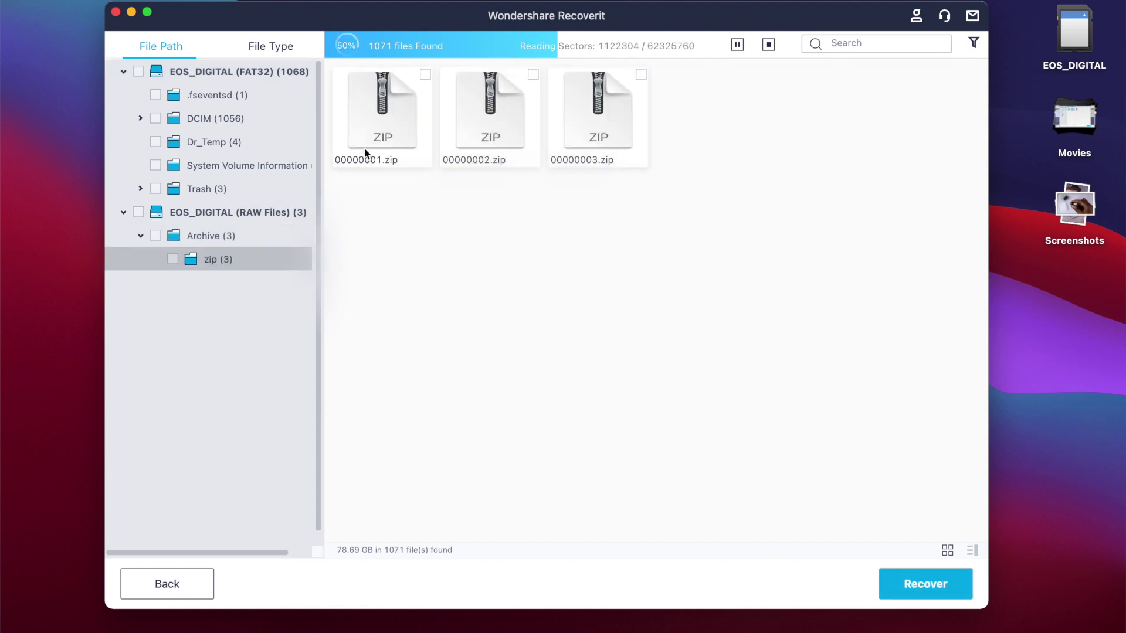
{"action": "left_click", "coordinate": [238, 212]}
{"action": "left_click", "coordinate": [238, 72]}
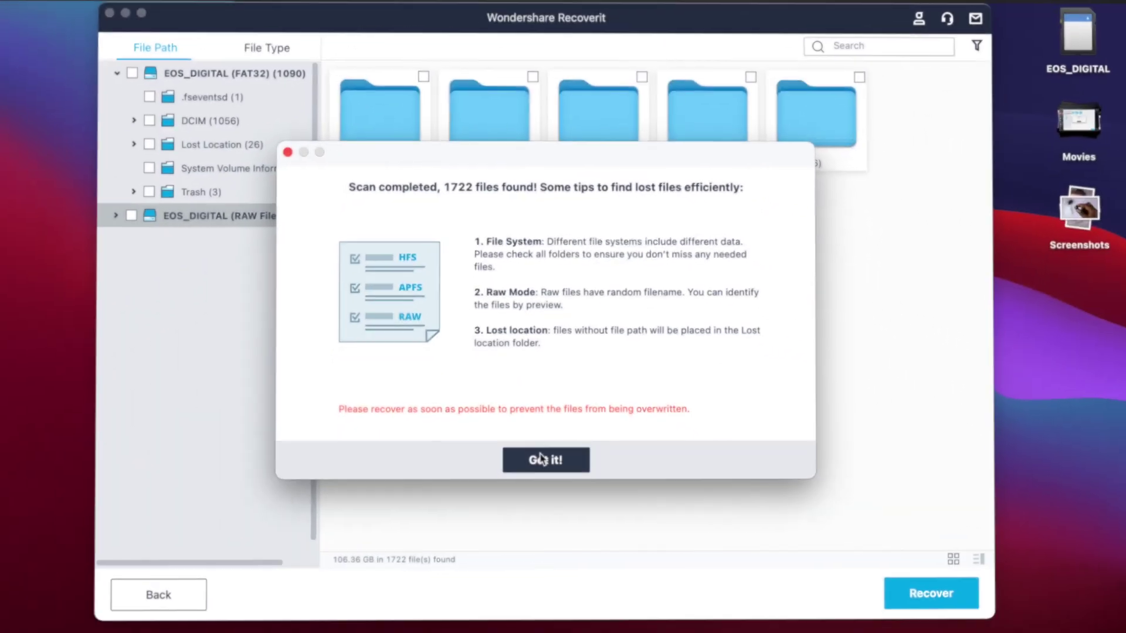
Dismiss the tips, browse the 100CANON folder, then group the scan results by file type
{"action": "left_click", "coordinate": [544, 456]}
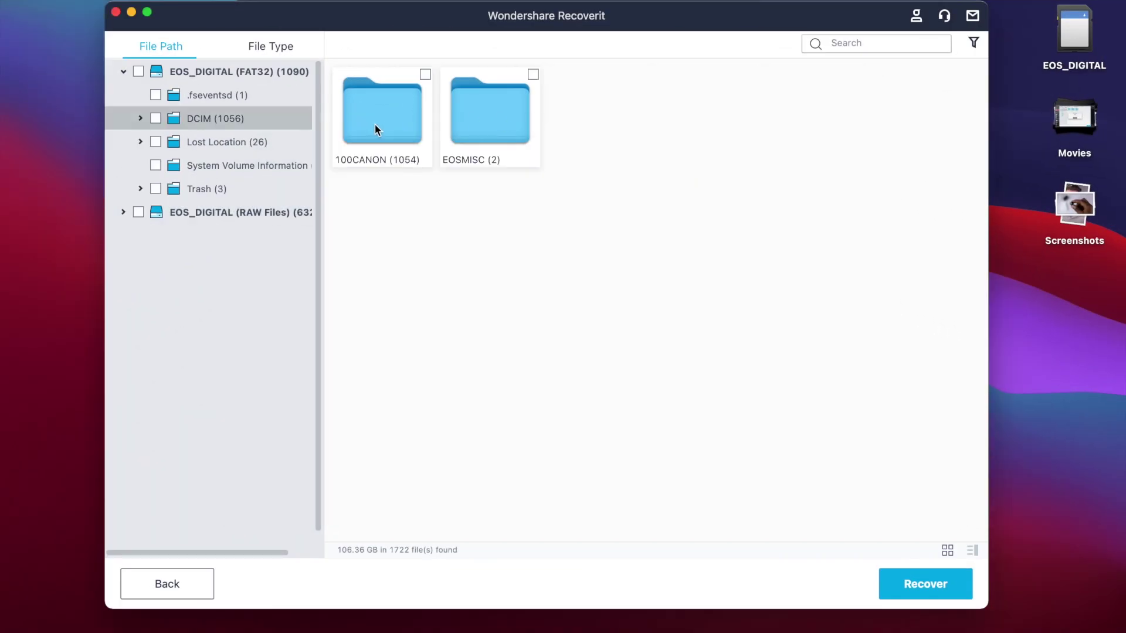
{"action": "double_click", "coordinate": [372, 124]}
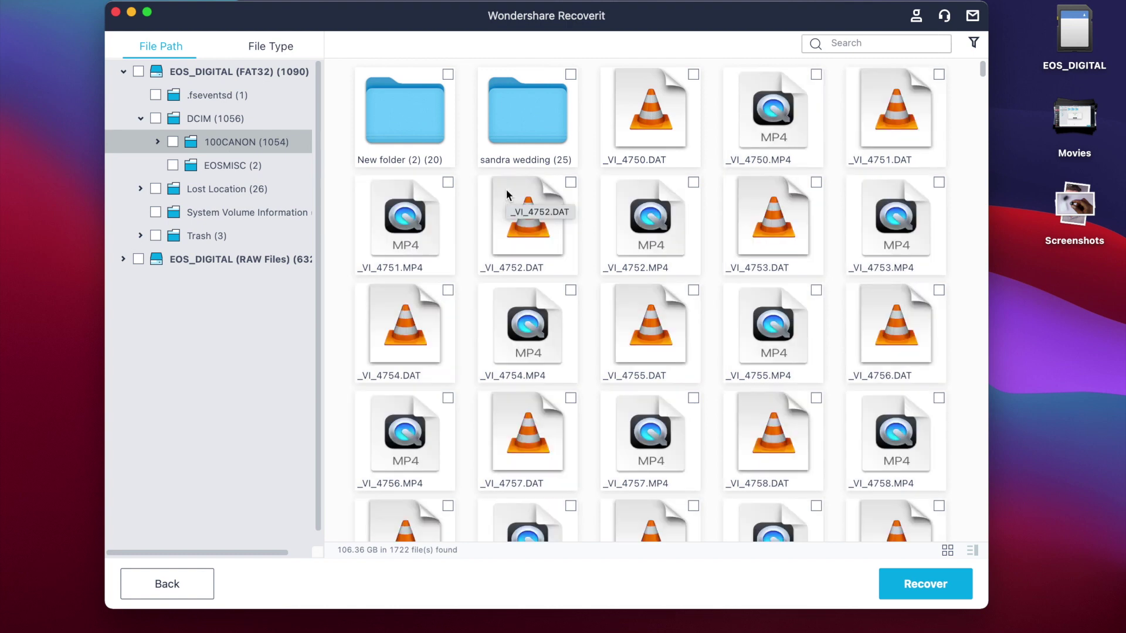
{"action": "scroll", "coordinate": [516, 264], "scroll_direction": "down", "scroll_amount": 8}
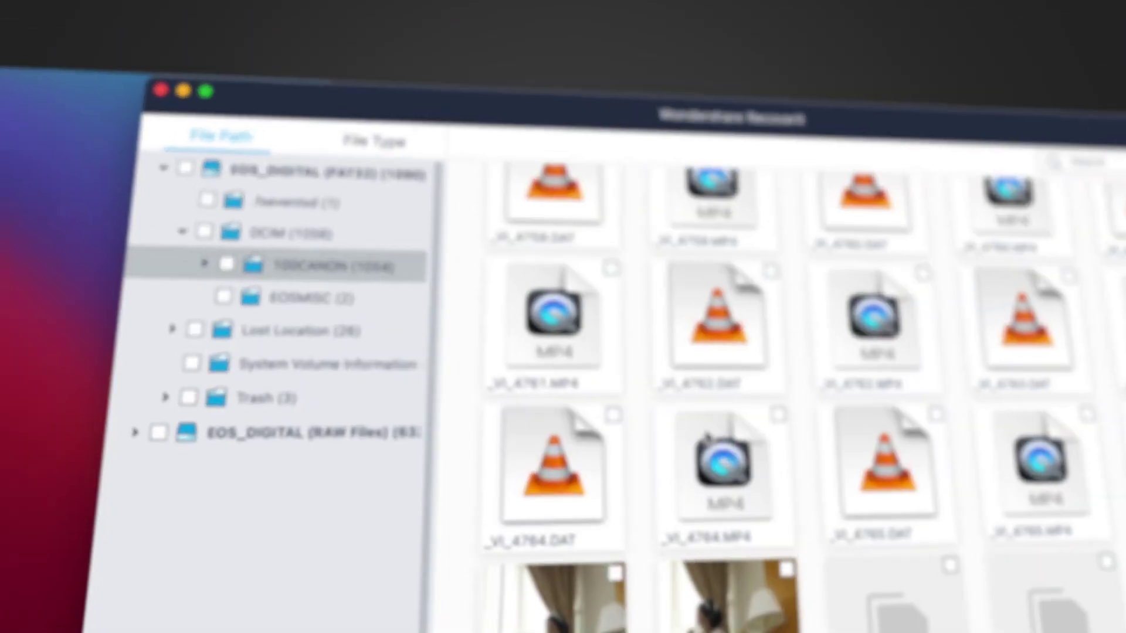
{"action": "left_click", "coordinate": [374, 141]}
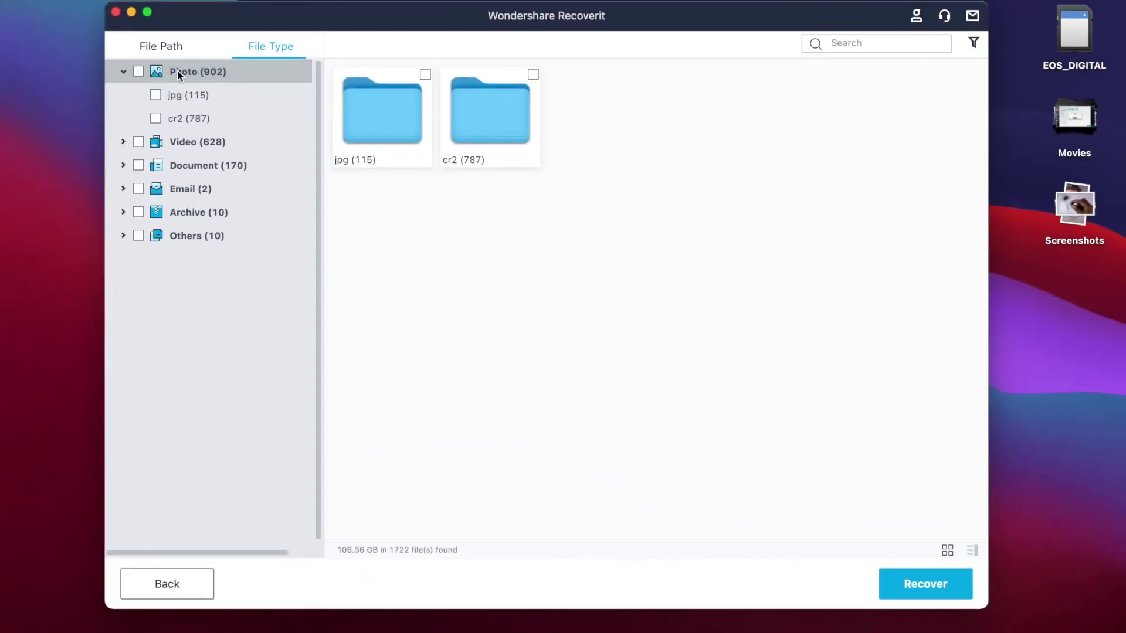
Keep the filter on Show all files and tick both EOS_DIGITAL FAT32 and RAW Files results
{"action": "left_click", "coordinate": [156, 95]}
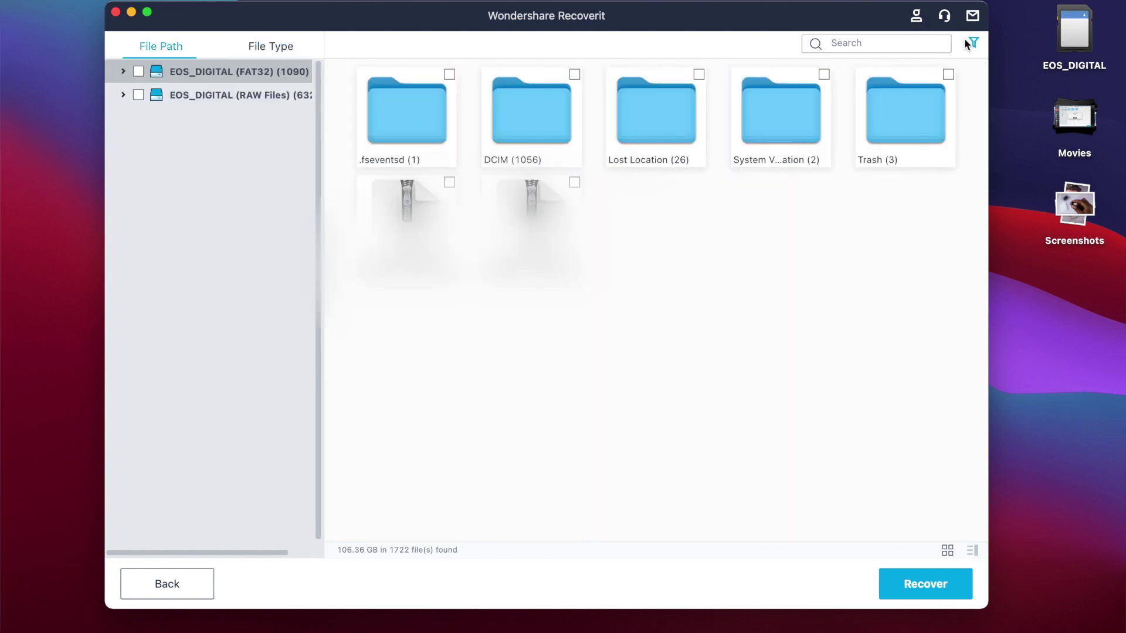
{"action": "left_click", "coordinate": [970, 46]}
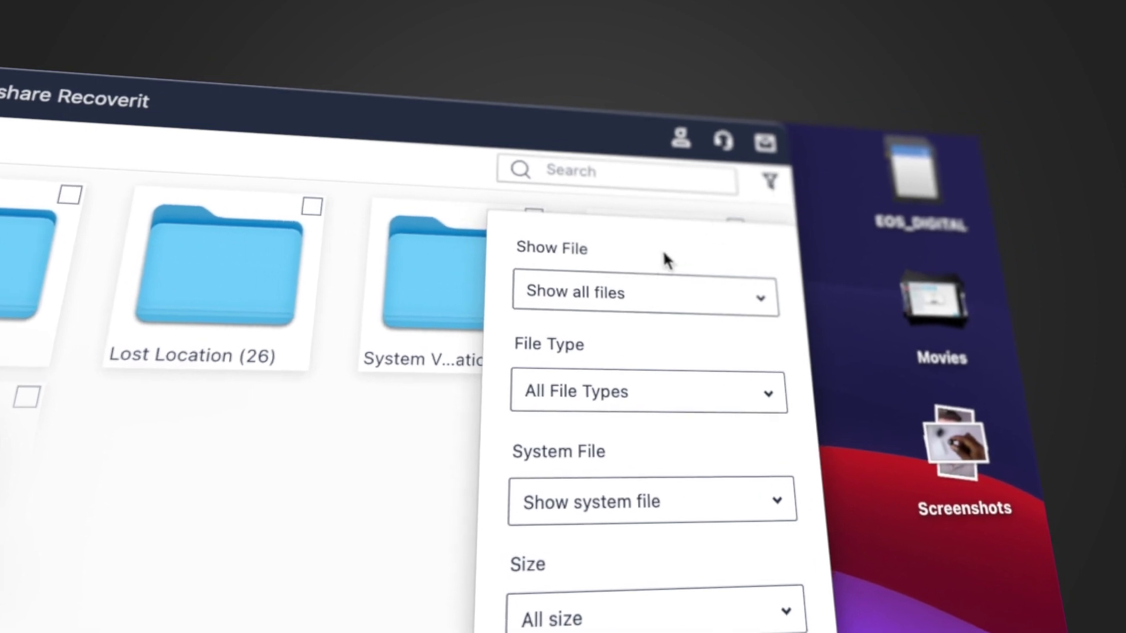
{"action": "left_click", "coordinate": [642, 312]}
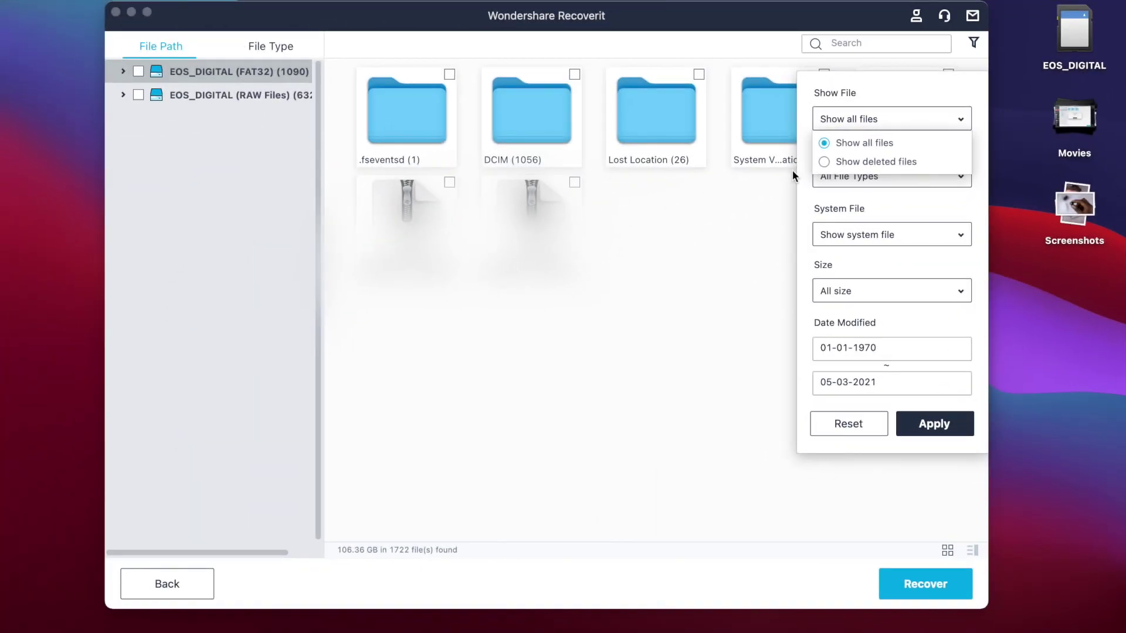
{"action": "left_click", "coordinate": [793, 174]}
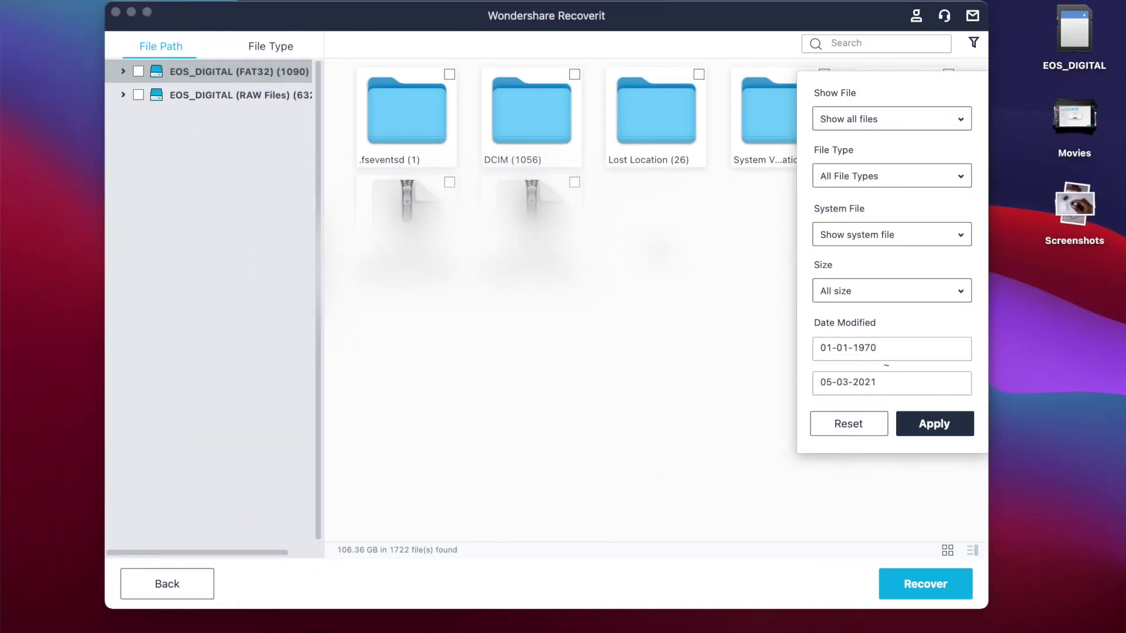
{"action": "left_click", "coordinate": [346, 277]}
{"action": "left_click", "coordinate": [138, 72]}
{"action": "left_click", "coordinate": [138, 96]}
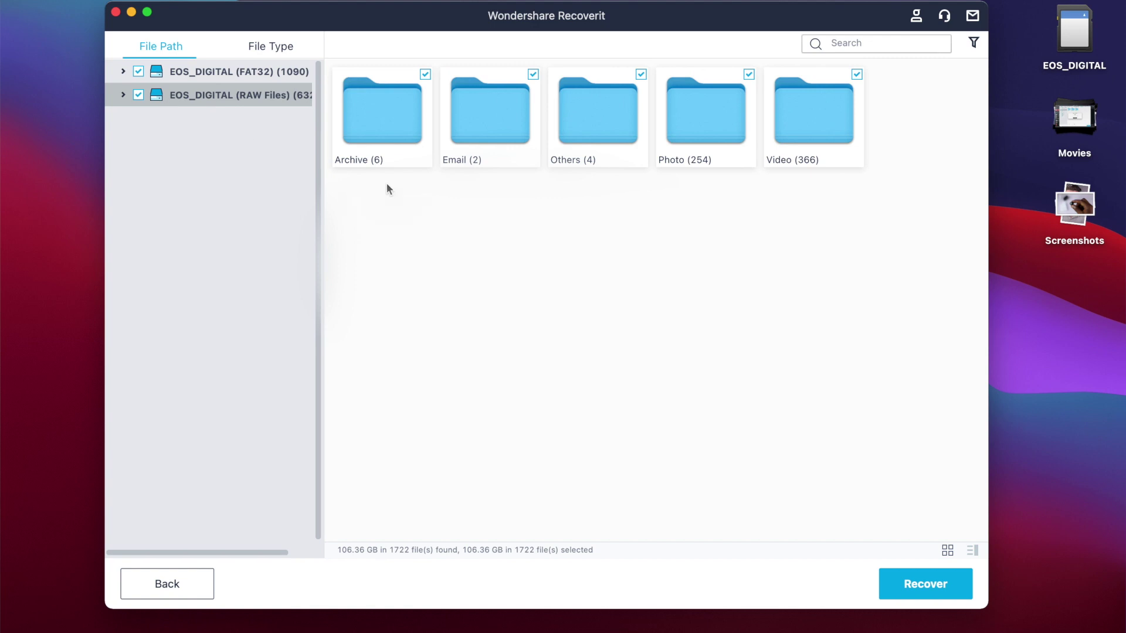
Recover the selected files into Downloads as 'Recoverit Memory card recovery'
{"action": "left_click", "coordinate": [930, 591]}
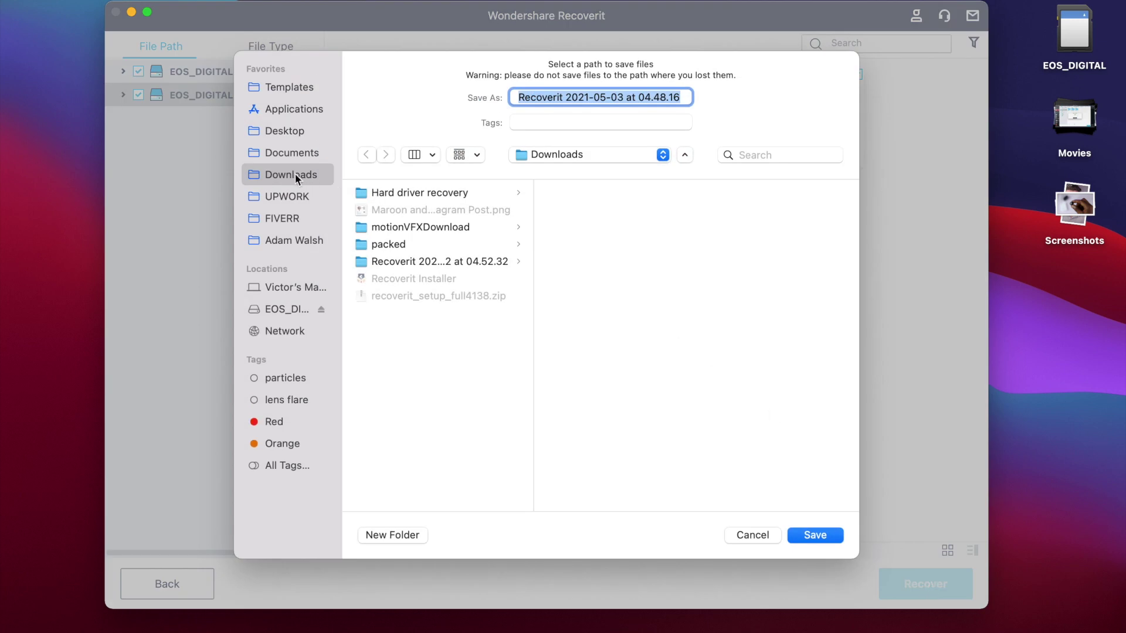
{"action": "type", "text": "Recoverit Memory card recovery"}
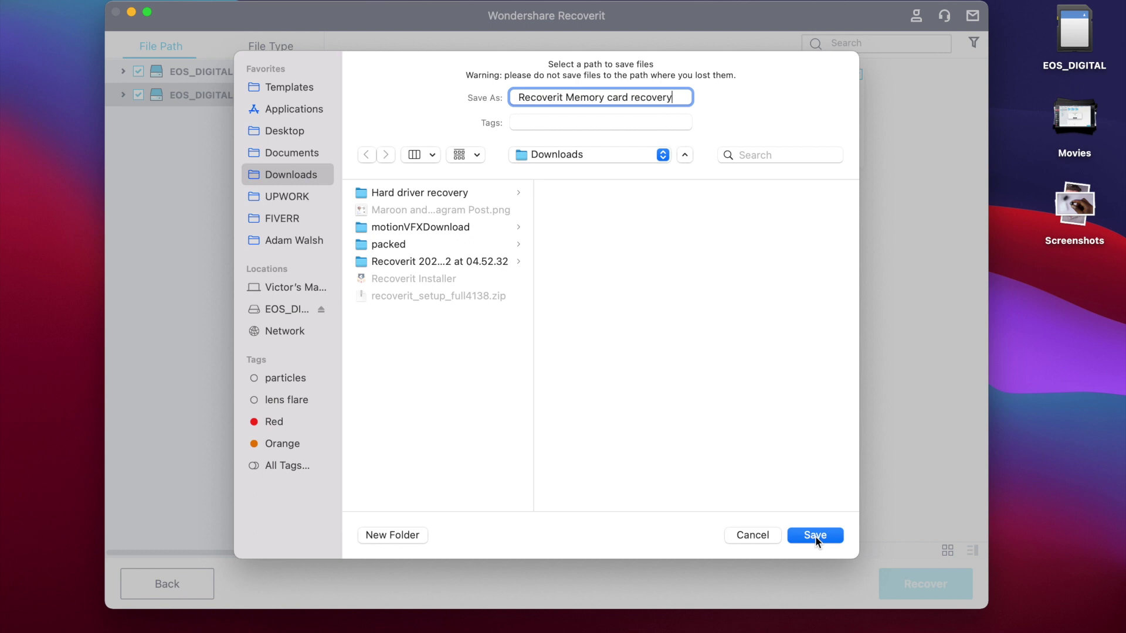
{"action": "left_click", "coordinate": [815, 535]}
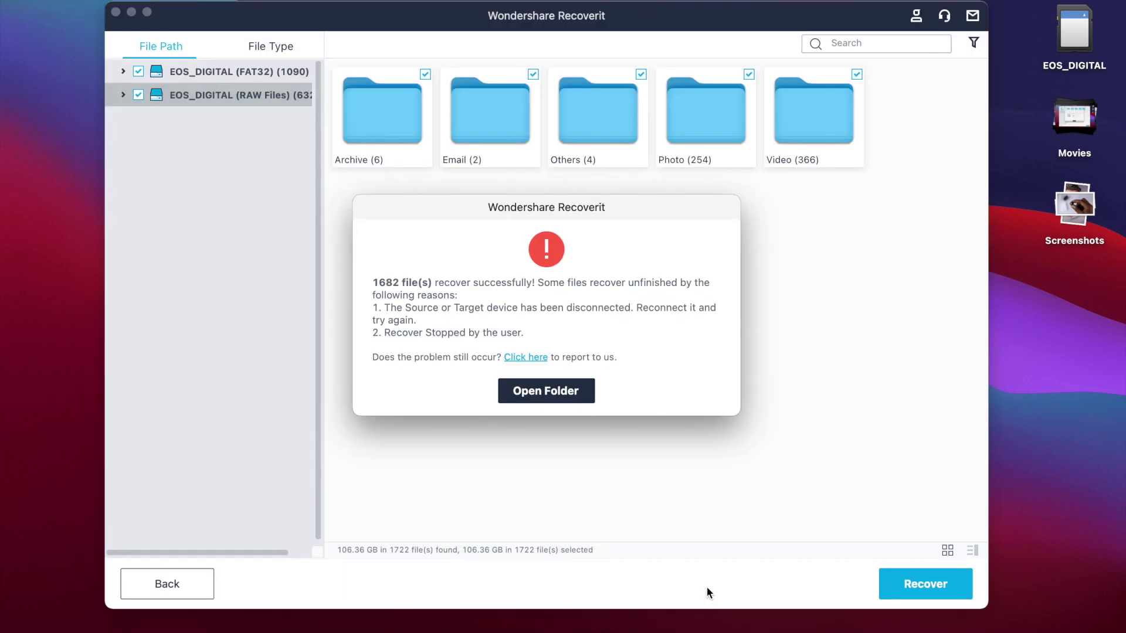
Open the recovery folder's Video > mp4 folder and play 00000434.mp4
{"action": "left_click", "coordinate": [530, 391]}
{"action": "double_click", "coordinate": [452, 156]}
{"action": "double_click", "coordinate": [626, 158]}
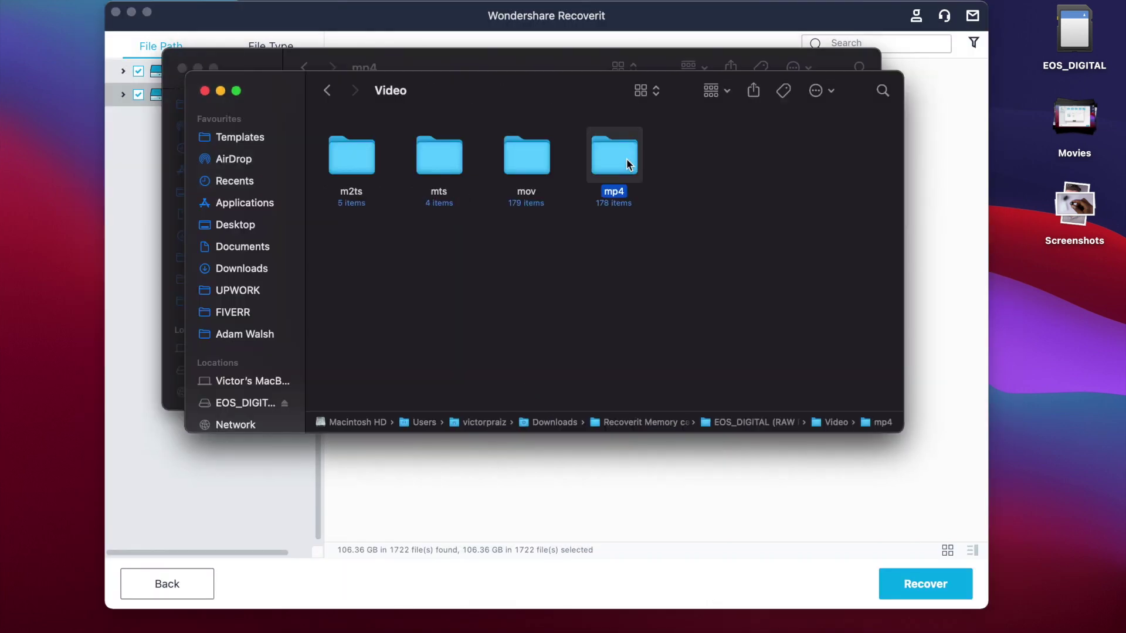
{"action": "scroll", "coordinate": [627, 164], "scroll_direction": "down", "scroll_amount": 15}
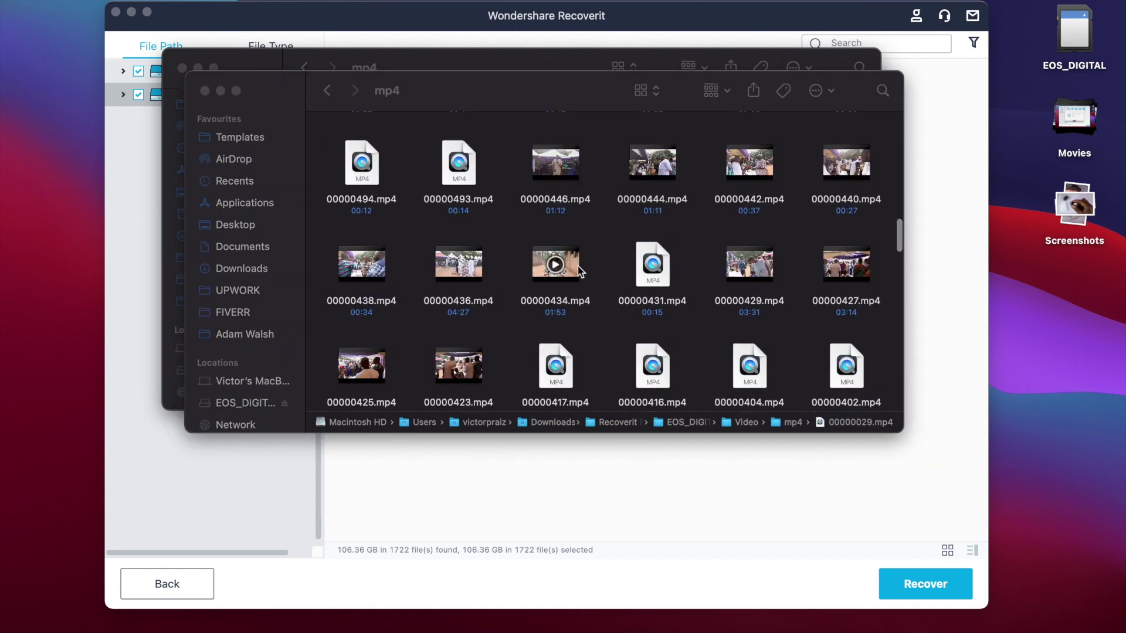
{"action": "double_click", "coordinate": [578, 270]}
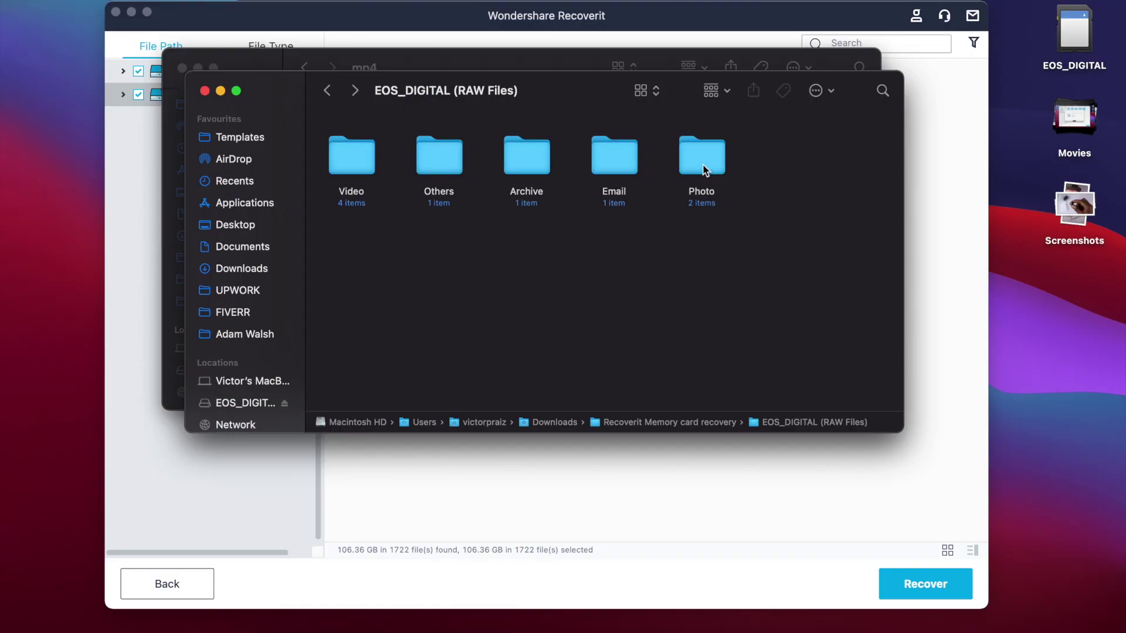
Browse the recovered .cr2 images in EOS_DIGITAL (RAW Files) > Photo > cr2
{"action": "double_click", "coordinate": [701, 159]}
{"action": "left_click", "coordinate": [344, 149]}
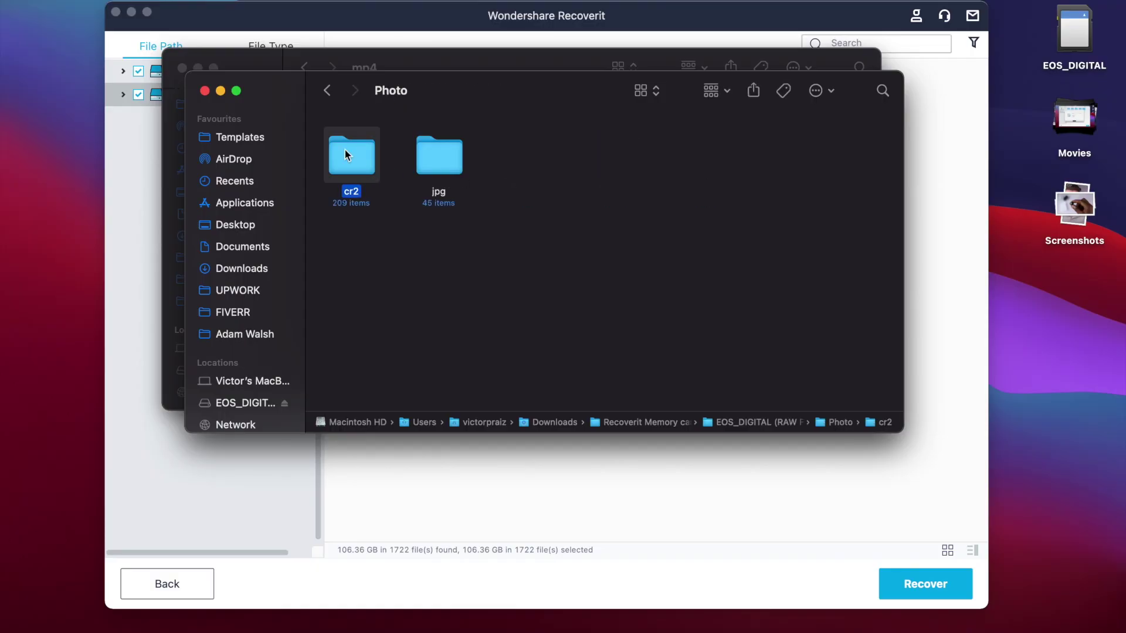
{"action": "double_click", "coordinate": [344, 149]}
{"action": "scroll", "coordinate": [631, 221], "scroll_direction": "down", "scroll_amount": 20}
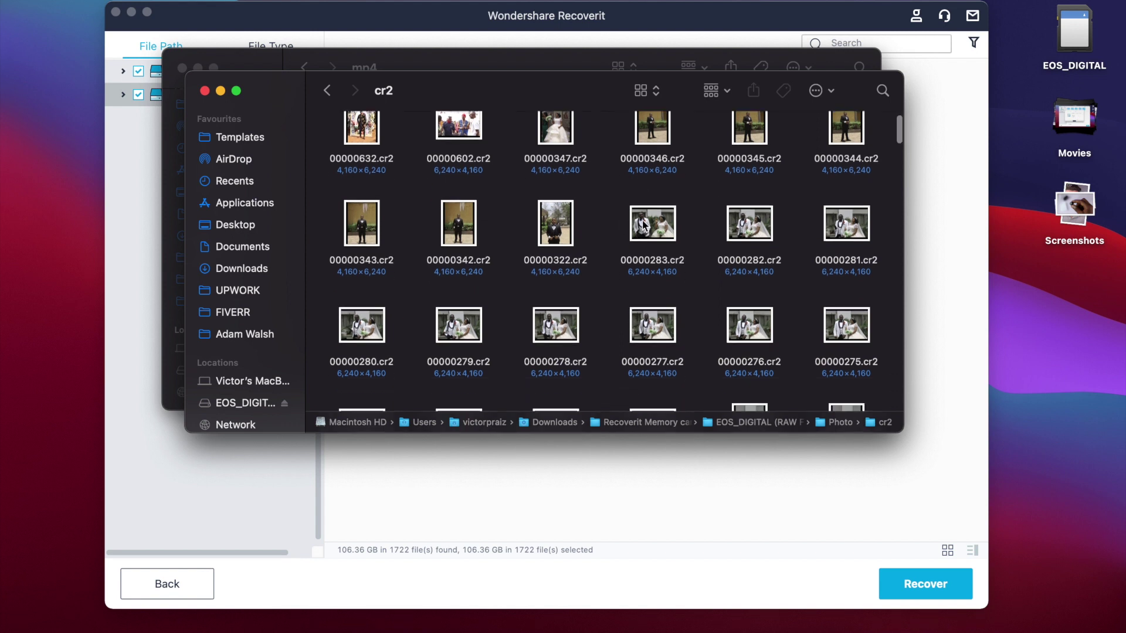
{"action": "scroll", "coordinate": [642, 220], "scroll_direction": "down", "scroll_amount": 10}
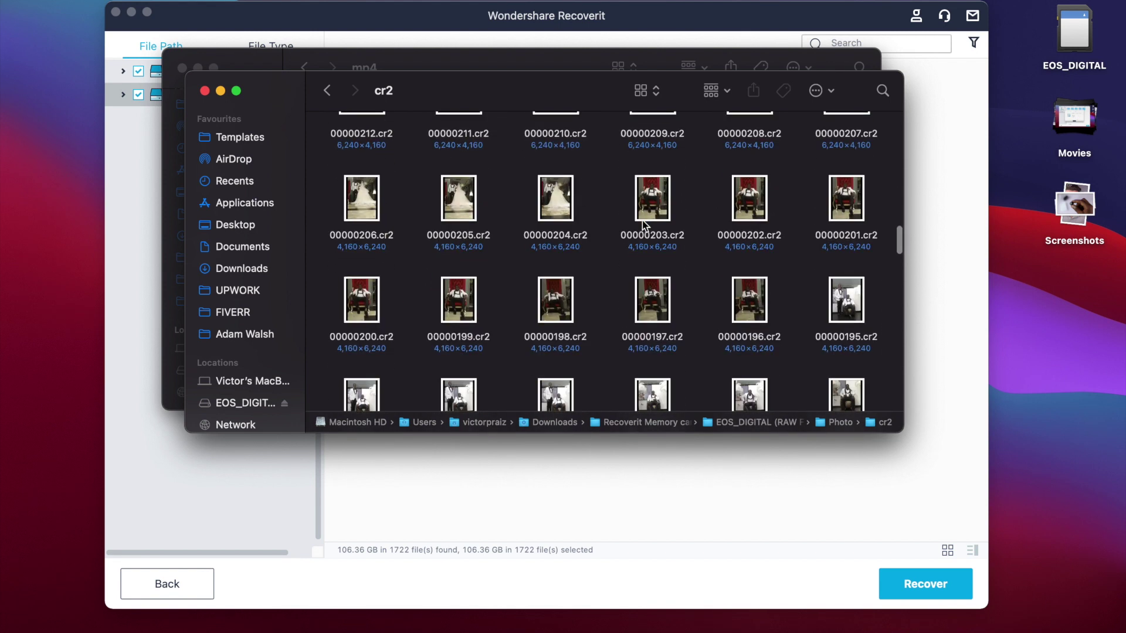
{"action": "scroll", "coordinate": [642, 221], "scroll_direction": "down", "scroll_amount": 10}
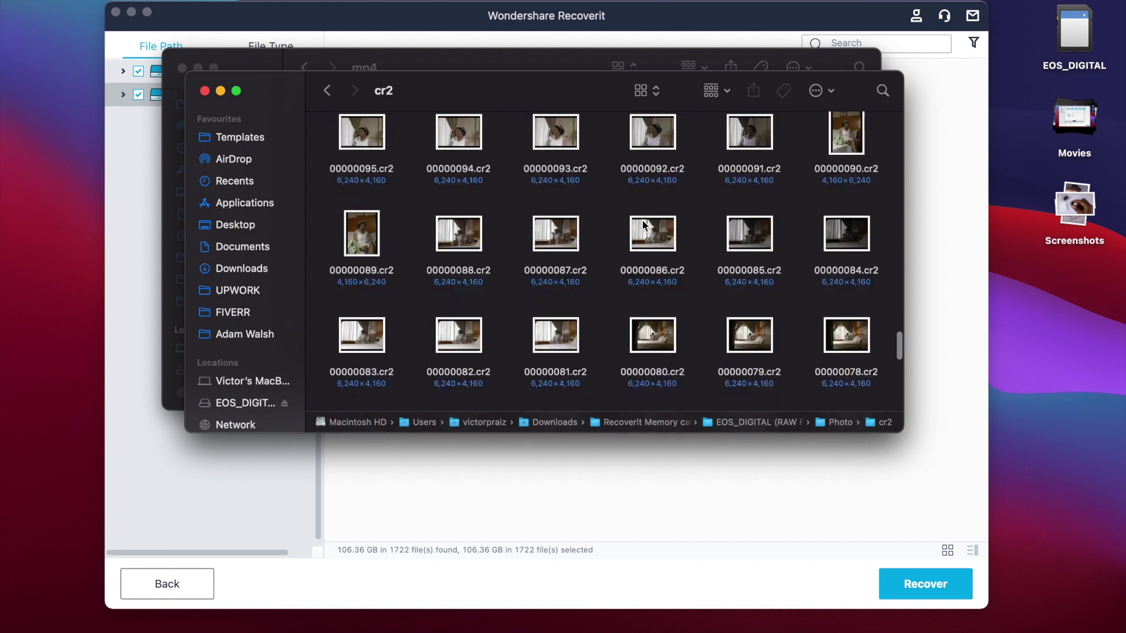
{"action": "scroll", "coordinate": [643, 225], "scroll_direction": "up", "scroll_amount": 3}
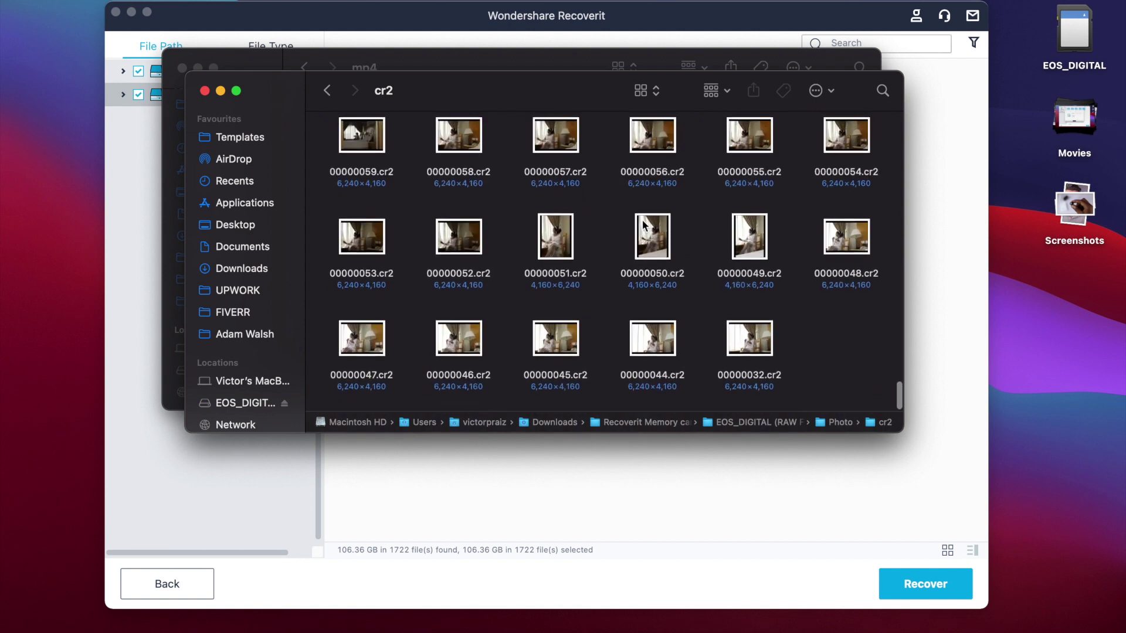